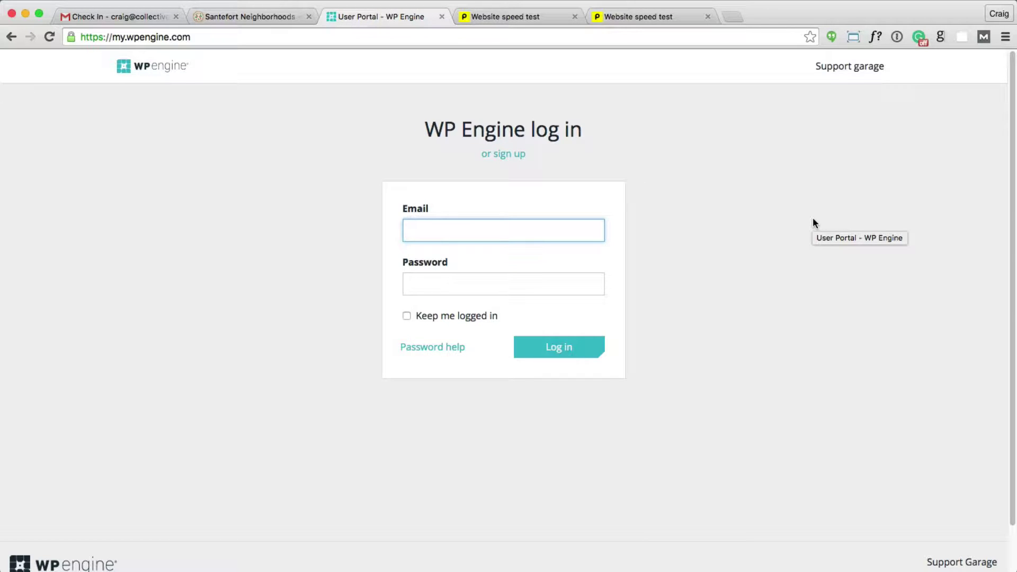
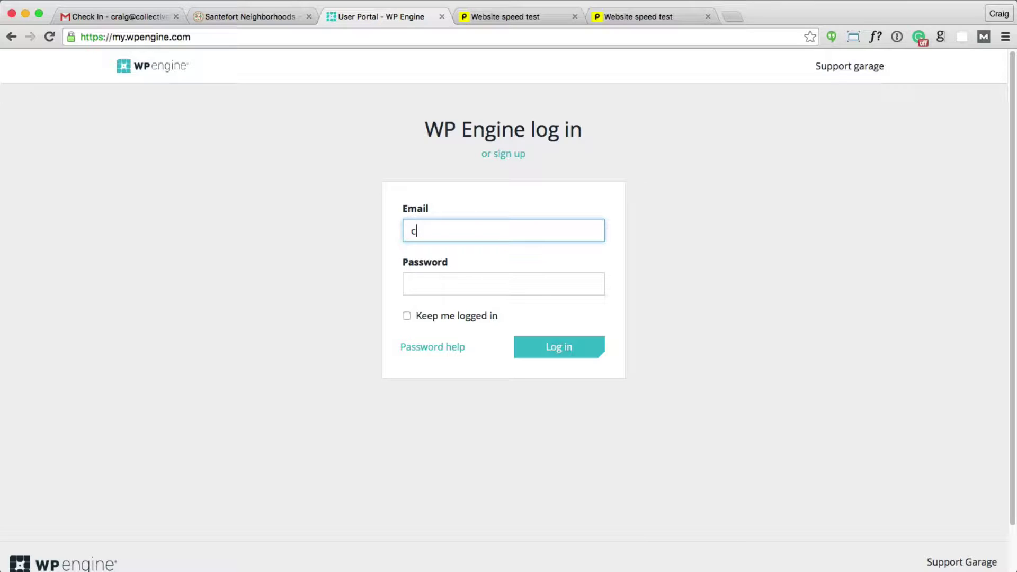
Step: Sign in to the WP Engine User Portal with the account email and password
{"action": "key", "text": "Tab"}
{"action": "type", "text": "•••••••••••"}
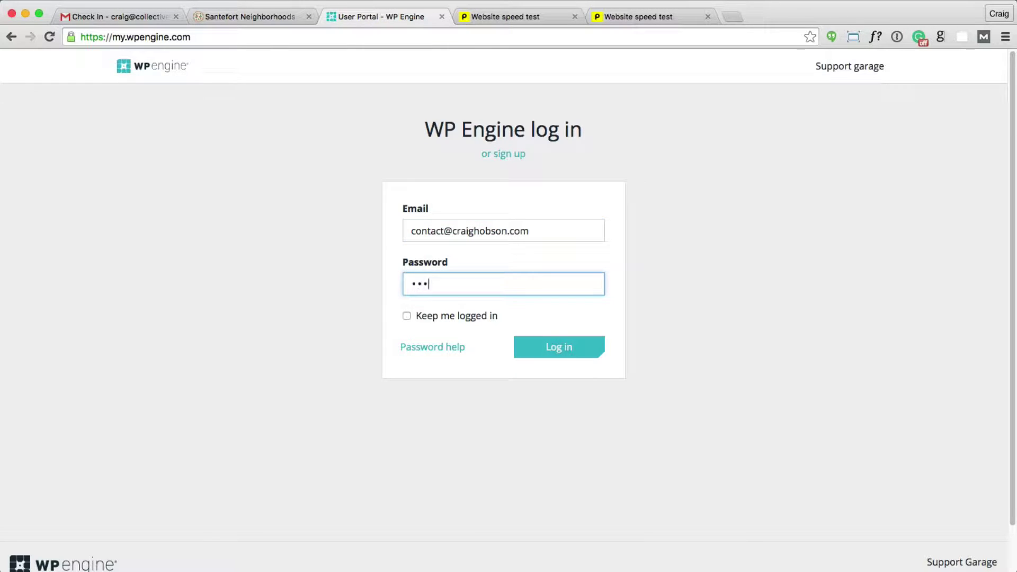
{"action": "key", "text": "Return"}
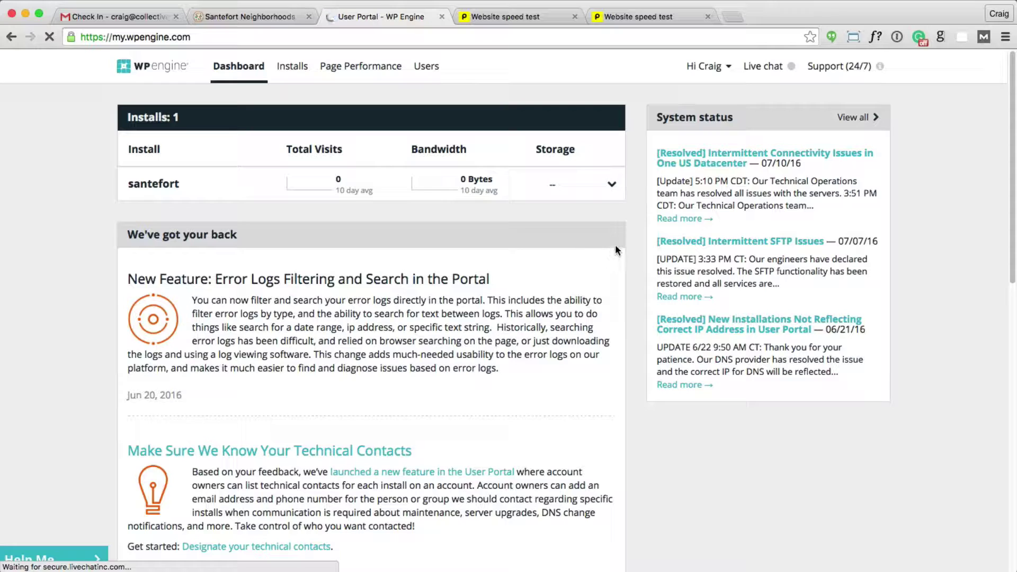
Step: Open the santefort install's Overview and scroll through its WordPress version and SFTP logins
{"action": "left_click", "coordinate": [166, 186]}
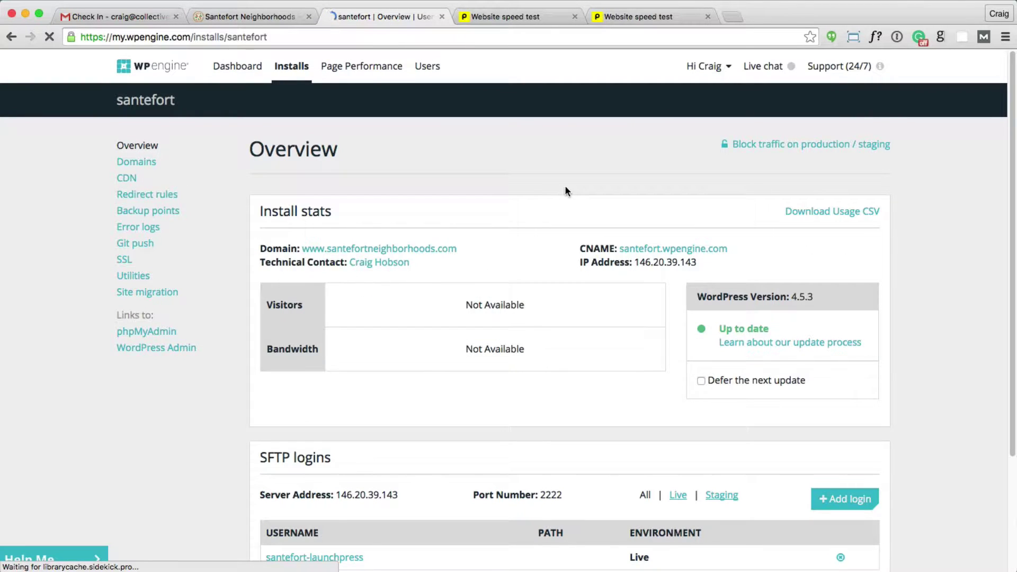
{"action": "scroll", "coordinate": [397, 293], "scroll_direction": "down", "scroll_amount": 5}
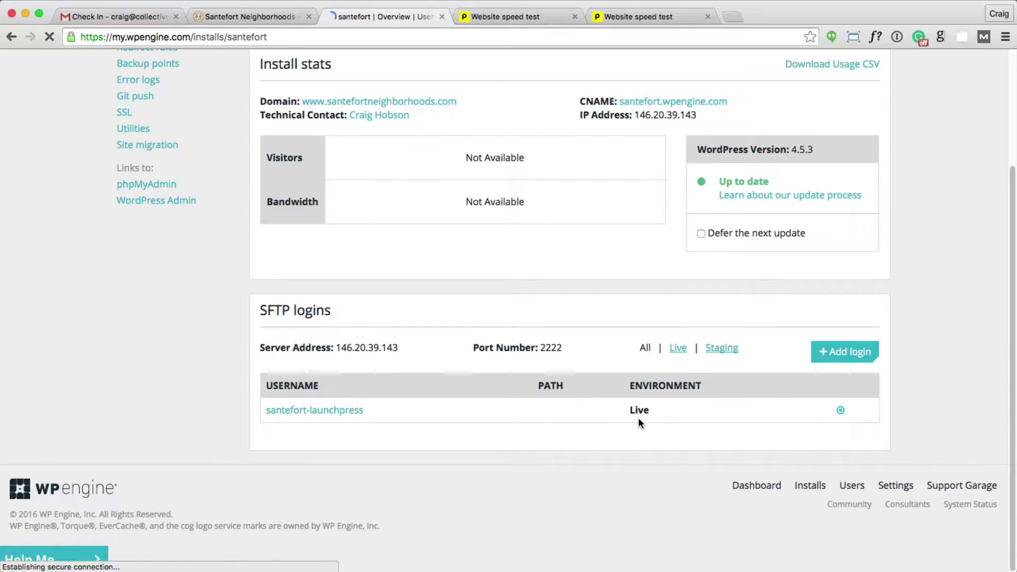
{"action": "scroll", "coordinate": [638, 417], "scroll_direction": "up", "scroll_amount": 3}
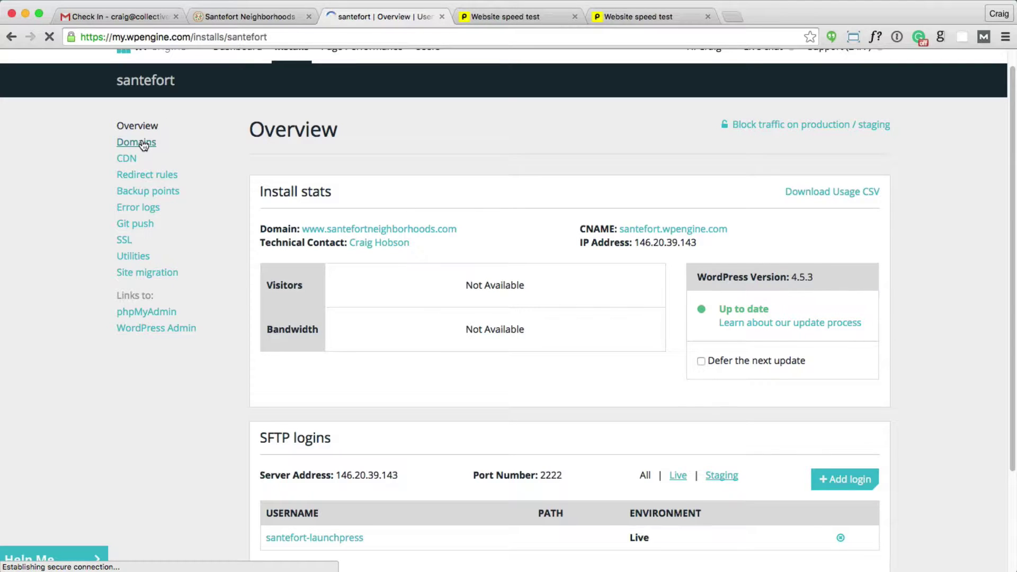
Step: Check santefort's CDN setting, then view its production backup points
{"action": "left_click", "coordinate": [132, 160]}
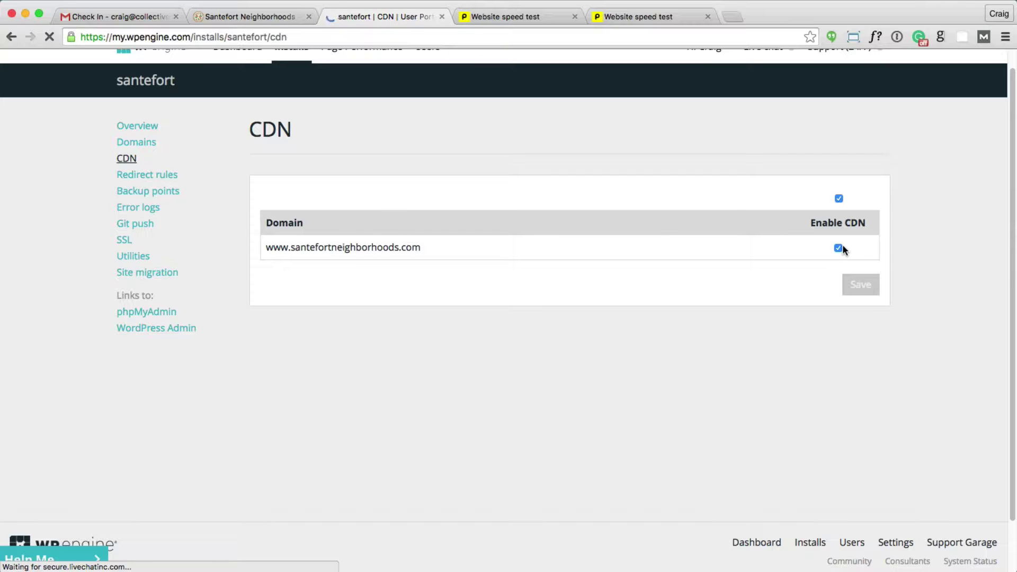
{"action": "left_click", "coordinate": [144, 191]}
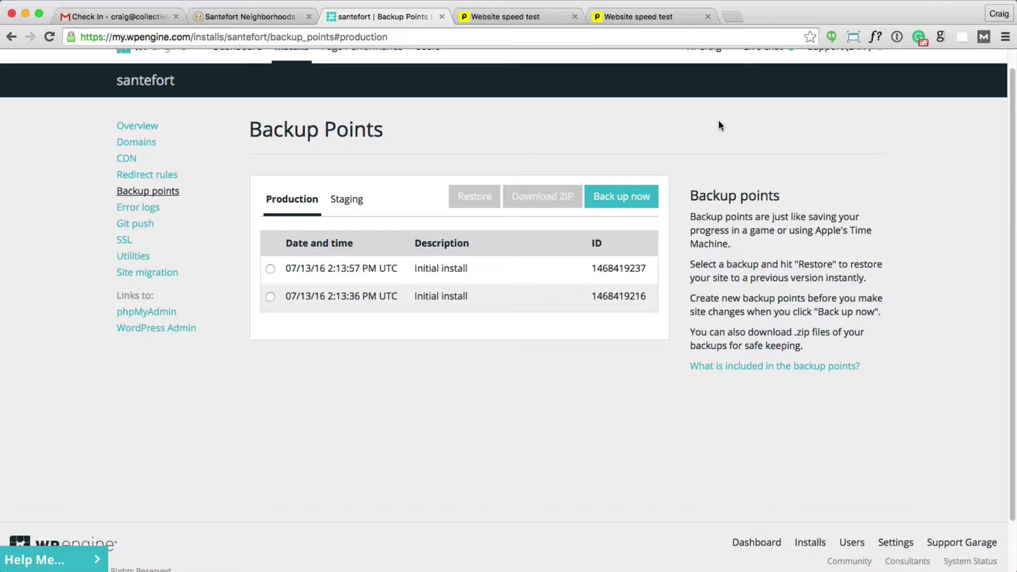
Step: Select the 07/13/16 2:13:57 PM backup, cancel its restore, and start a new production backup
{"action": "left_click", "coordinate": [270, 270]}
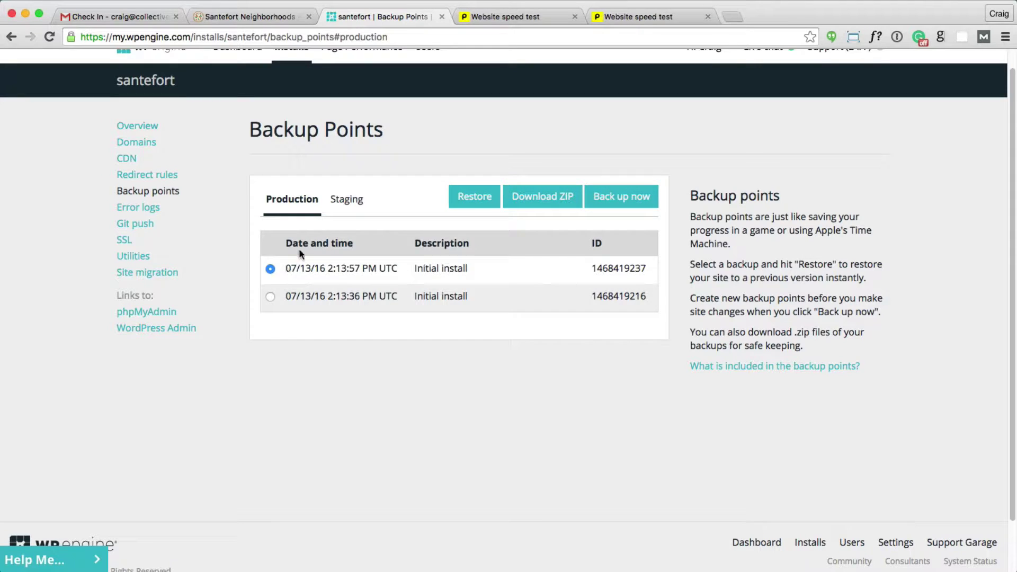
{"action": "left_click", "coordinate": [473, 199]}
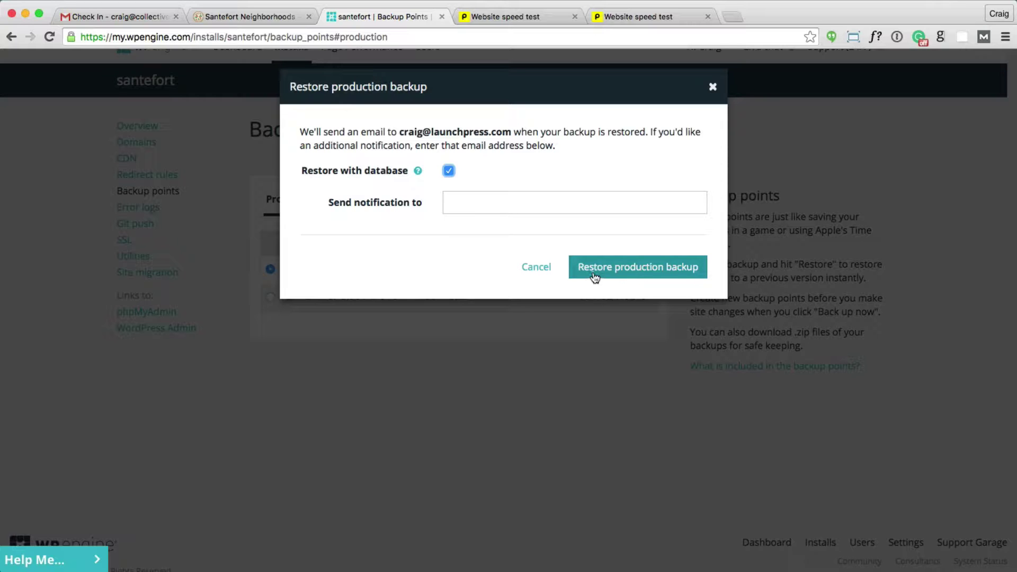
{"action": "left_click", "coordinate": [543, 269]}
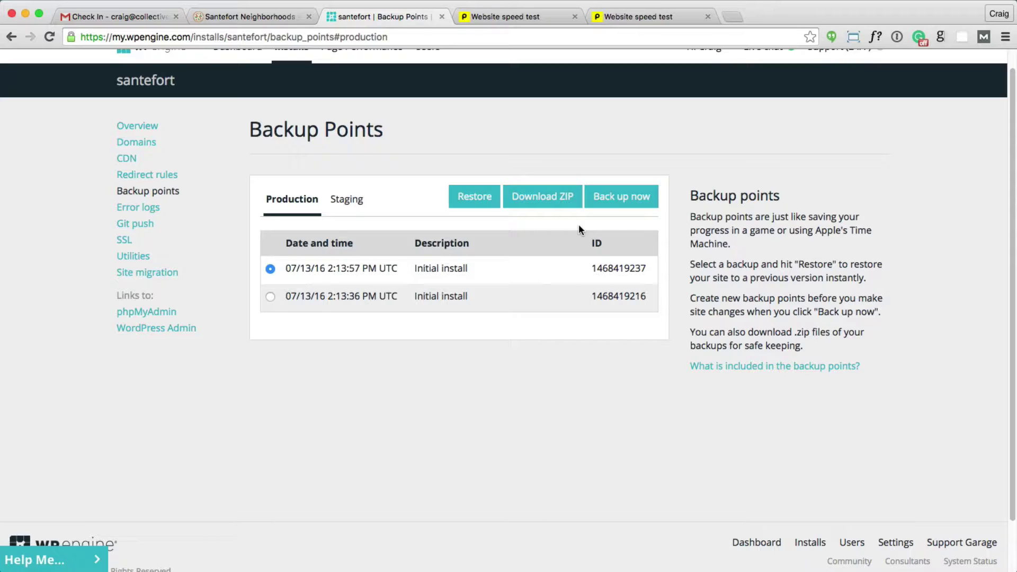
{"action": "left_click", "coordinate": [621, 206]}
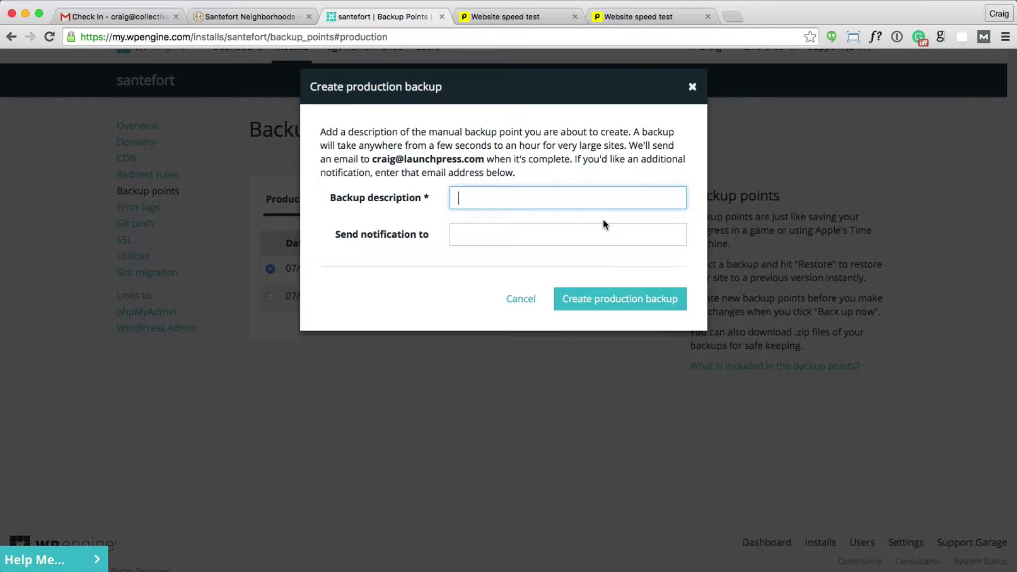
Step: Cancel the new backup, check the empty Staging backup list, and switch to the Santefort Neighborhoods site
{"action": "left_click", "coordinate": [521, 300]}
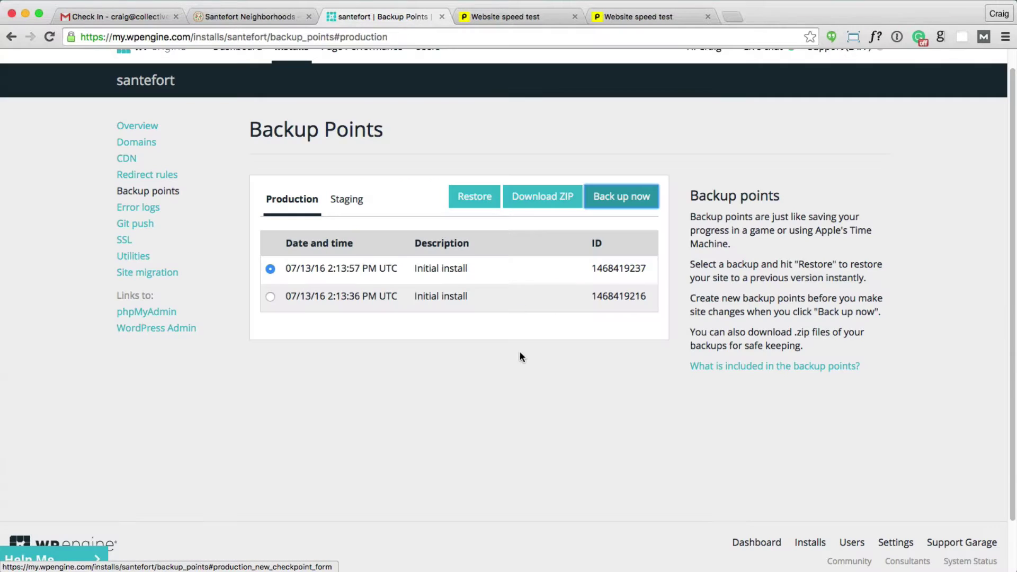
{"action": "left_click", "coordinate": [525, 379]}
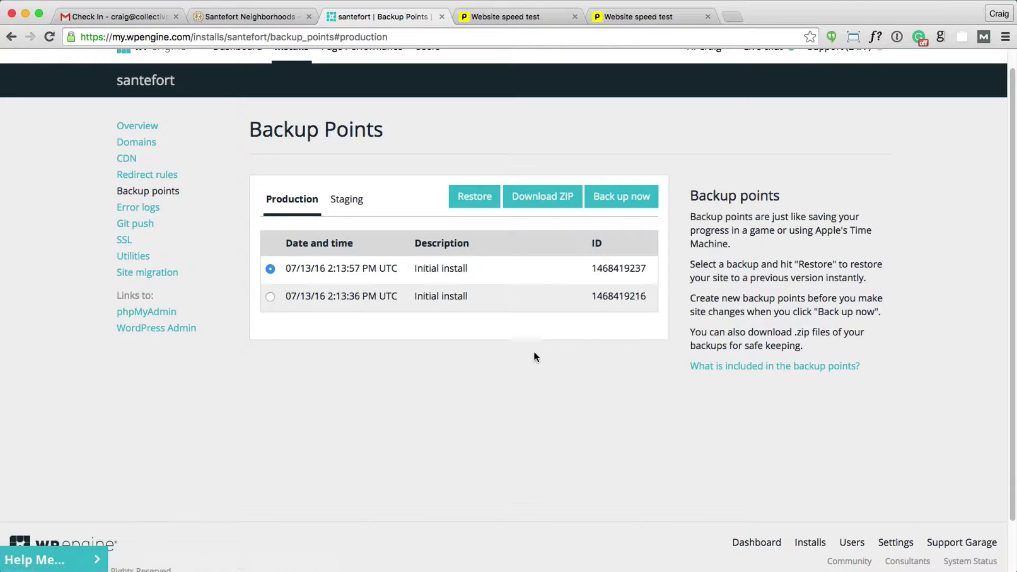
{"action": "left_click", "coordinate": [344, 200]}
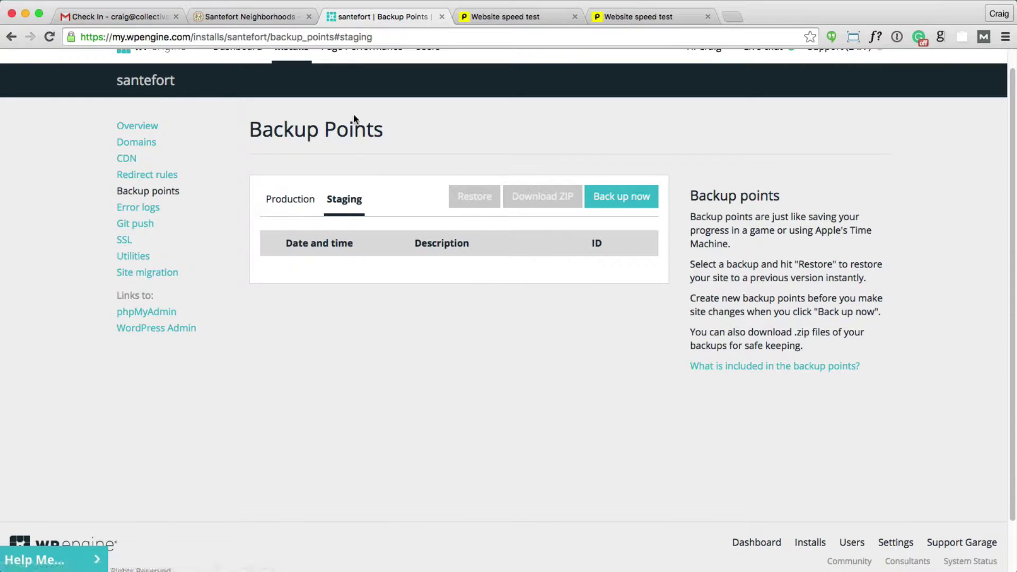
{"action": "left_click", "coordinate": [279, 19]}
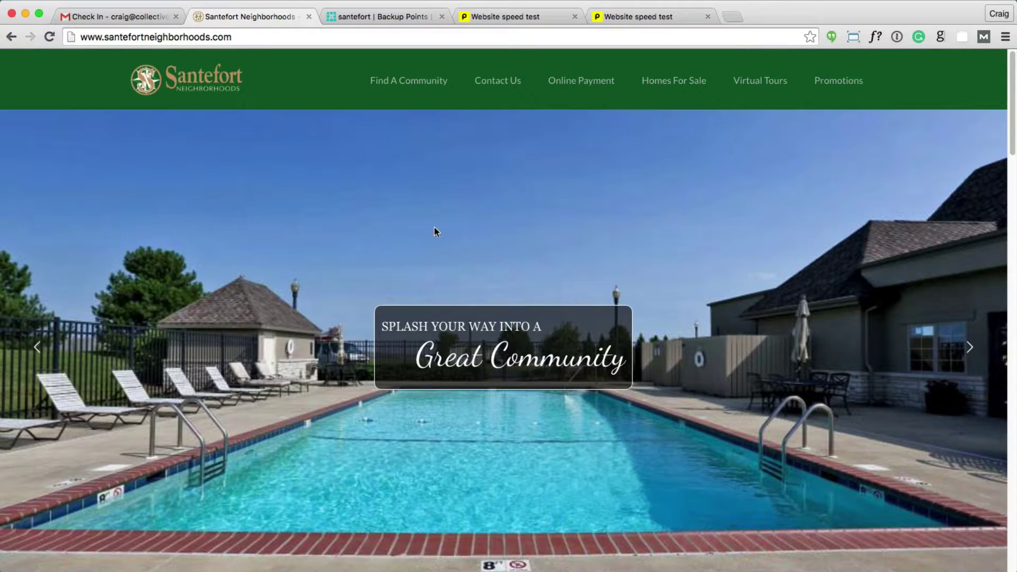
Step: Return to the santefort Backup Points tab, then open the Pingdom test showing the 7.35 s load time
{"action": "left_click", "coordinate": [388, 18]}
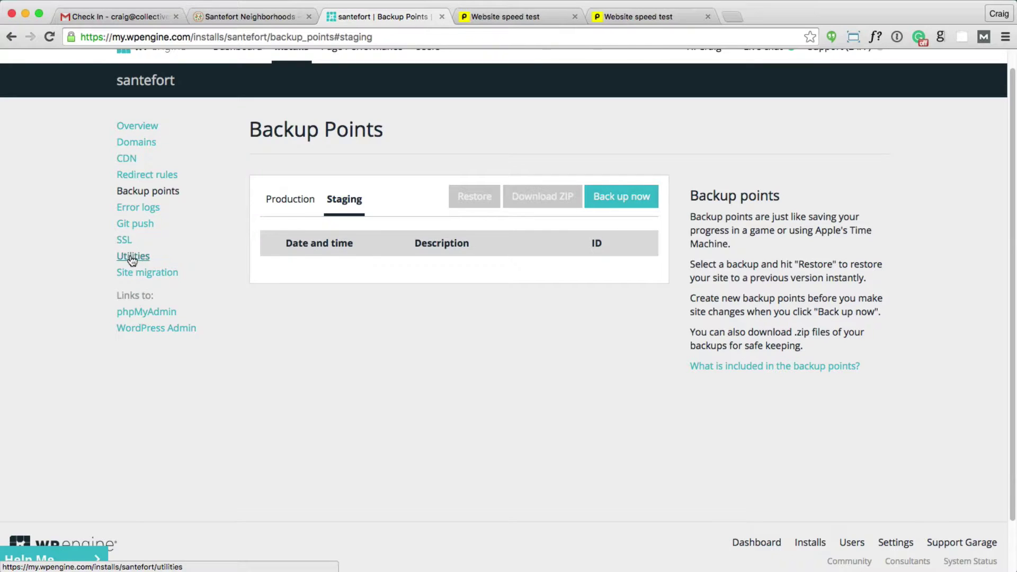
{"action": "scroll", "coordinate": [133, 262], "scroll_direction": "up", "scroll_amount": 1}
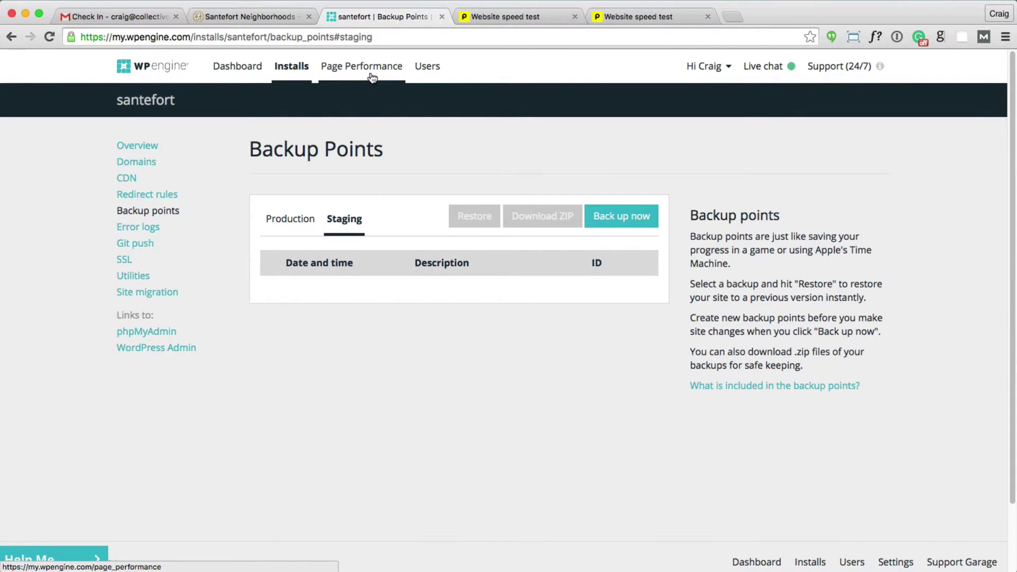
{"action": "left_click", "coordinate": [534, 20]}
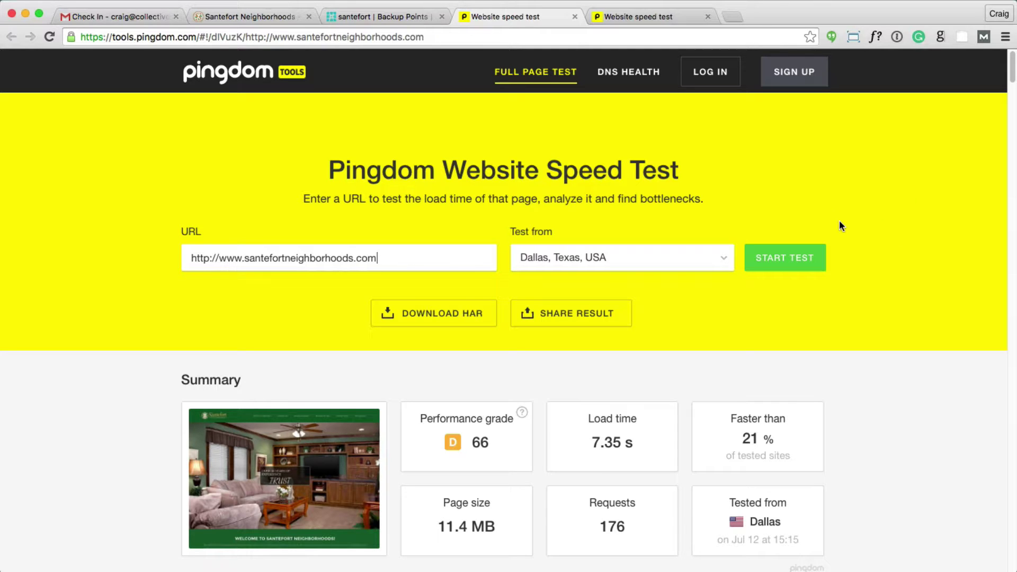
Step: Highlight the 7.35 s load time and 176 requests, then scroll down to the Response codes table
{"action": "scroll", "coordinate": [857, 209], "scroll_direction": "down", "scroll_amount": 1}
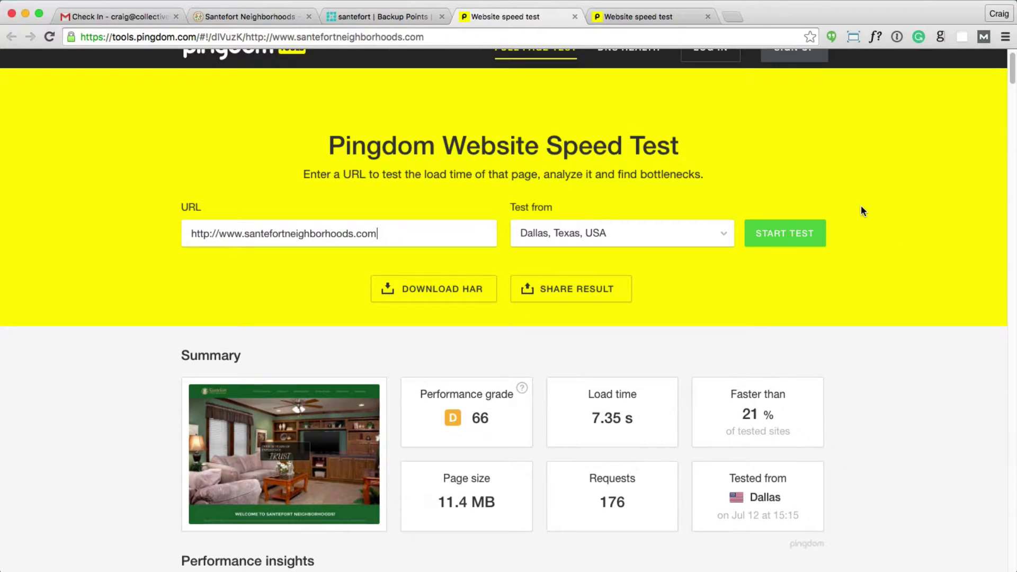
{"action": "scroll", "coordinate": [864, 202], "scroll_direction": "up", "scroll_amount": 1}
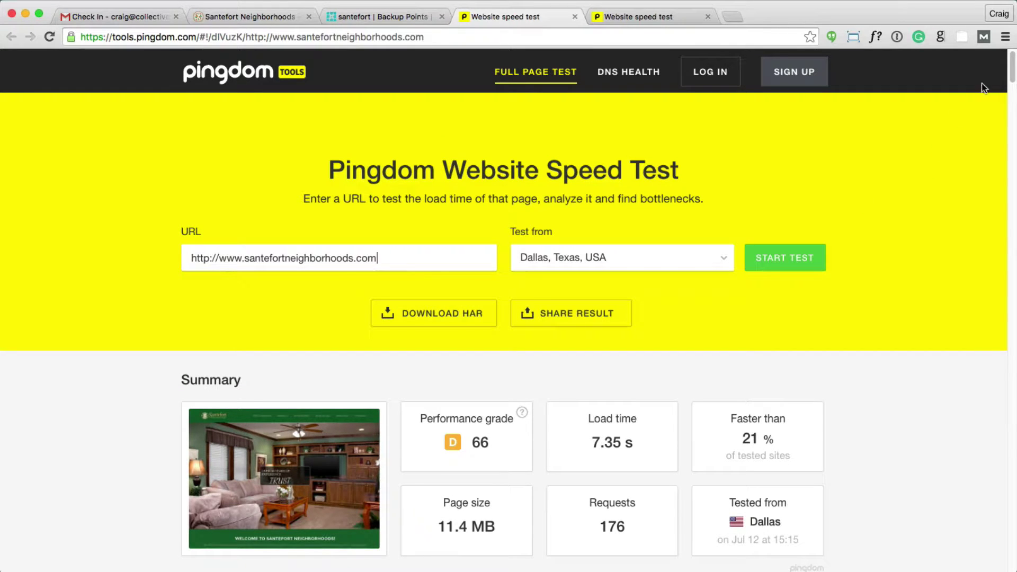
{"action": "left_click_drag", "start_coordinate": [1013, 66], "coordinate": [1012, 88]}
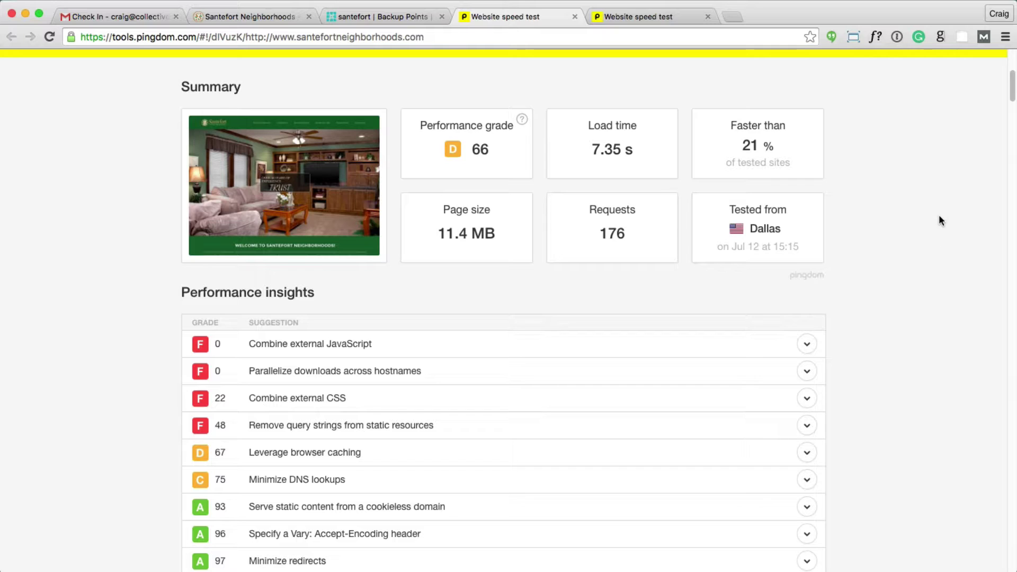
{"action": "left_click_drag", "start_coordinate": [601, 149], "coordinate": [621, 151]}
{"action": "scroll", "coordinate": [1013, 88], "scroll_direction": "down", "scroll_amount": 3}
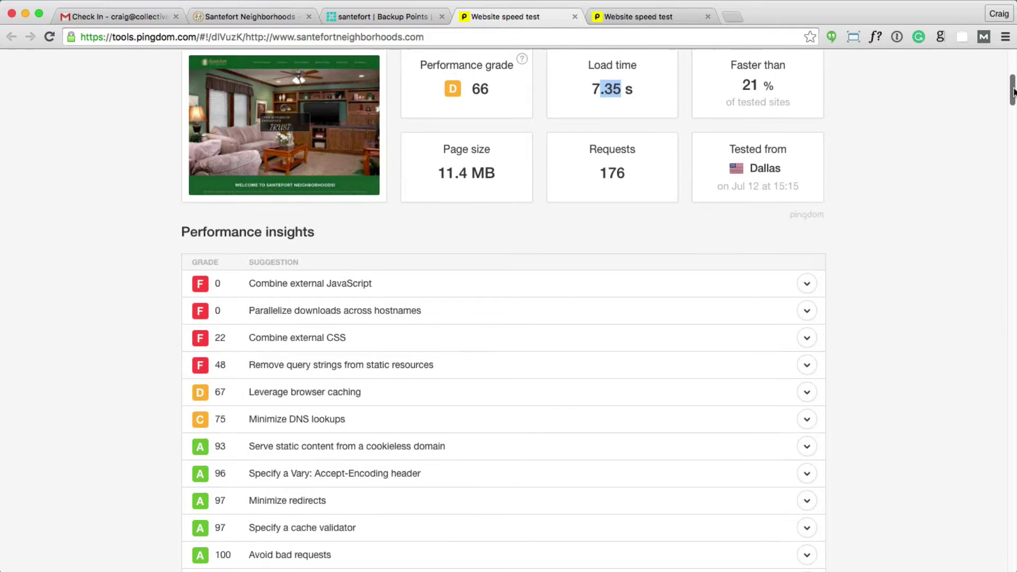
{"action": "left_click_drag", "start_coordinate": [625, 163], "coordinate": [583, 163]}
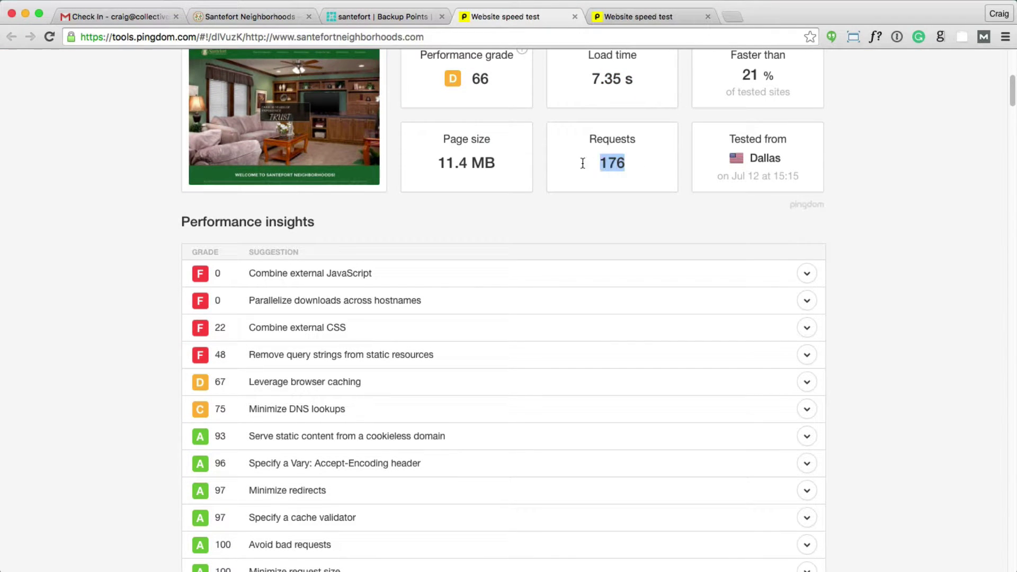
{"action": "left_click", "coordinate": [673, 215]}
{"action": "scroll", "coordinate": [699, 214], "scroll_direction": "down", "scroll_amount": 3}
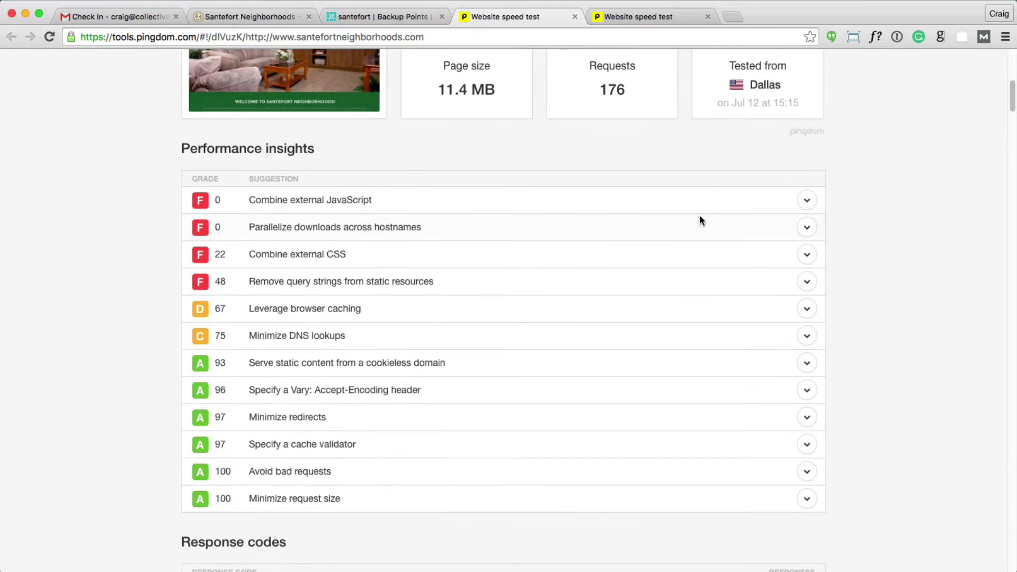
{"action": "scroll", "coordinate": [516, 134], "scroll_direction": "down", "scroll_amount": 3}
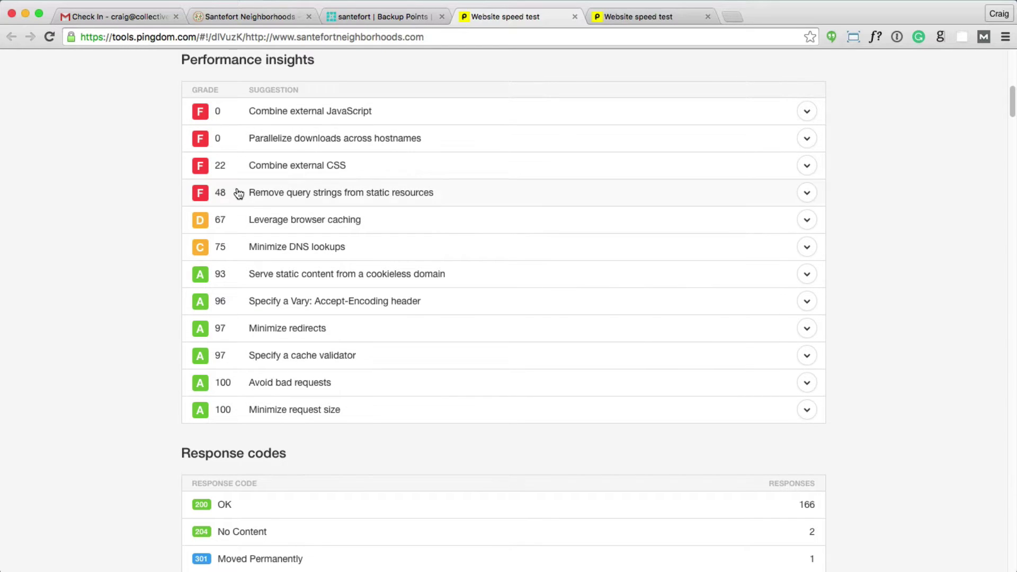
{"action": "left_click_drag", "start_coordinate": [1012, 101], "coordinate": [659, 254]}
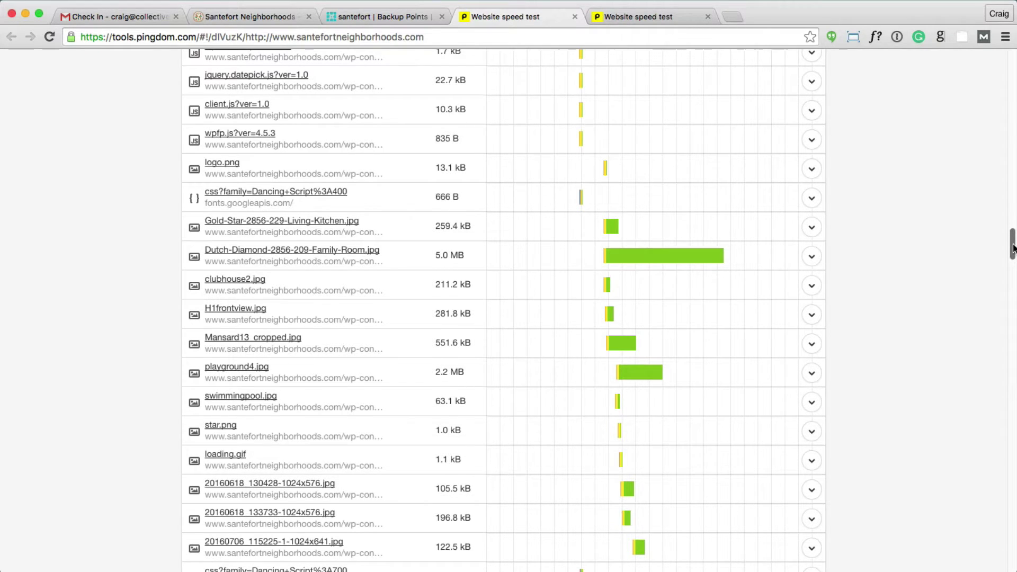
Step: Scroll through the older test's file requests, then switch to the newer 1.33 s, grade 79 result
{"action": "left_click_drag", "start_coordinate": [1013, 248], "coordinate": [1013, 53]}
{"action": "scroll", "coordinate": [963, 167], "scroll_direction": "down", "scroll_amount": 3}
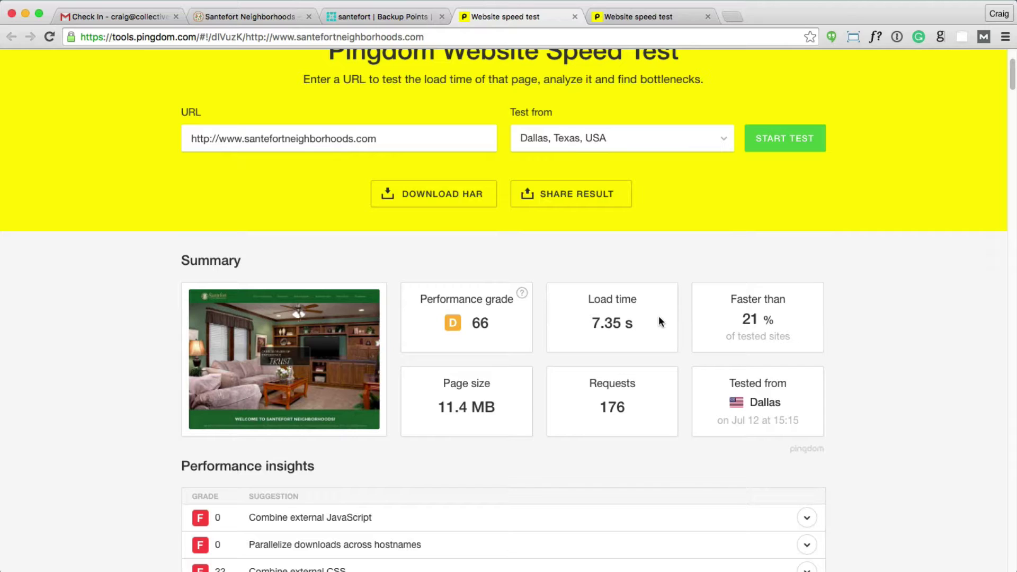
{"action": "scroll", "coordinate": [655, 313], "scroll_direction": "down", "scroll_amount": 1}
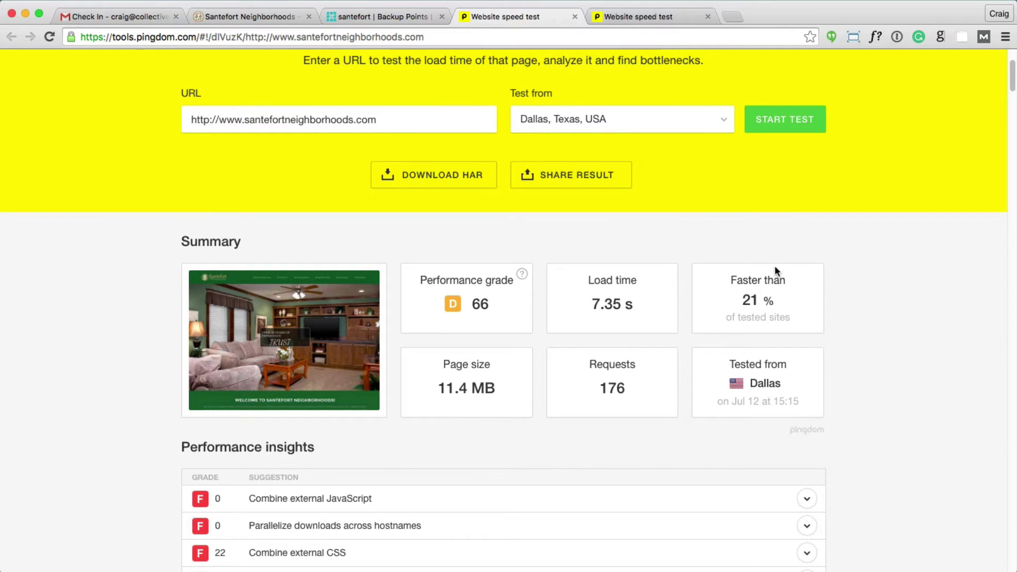
{"action": "left_click", "coordinate": [660, 21]}
{"action": "scroll", "coordinate": [883, 338], "scroll_direction": "down", "scroll_amount": 5}
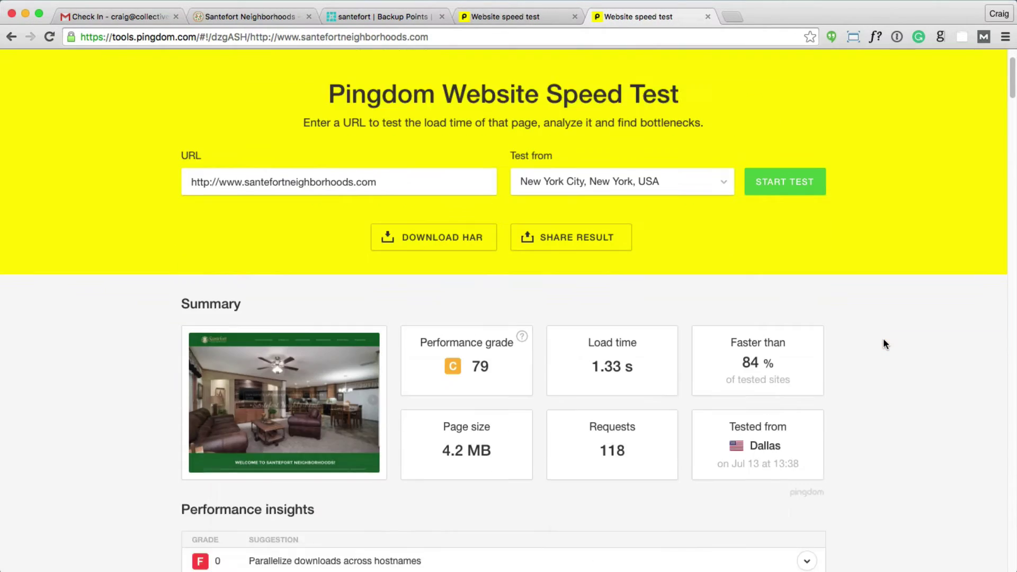
Step: Compare the two test tabs, then scroll the newer test to the 328.6 kB Dutch-Diamond image request
{"action": "scroll", "coordinate": [882, 339], "scroll_direction": "down", "scroll_amount": 1}
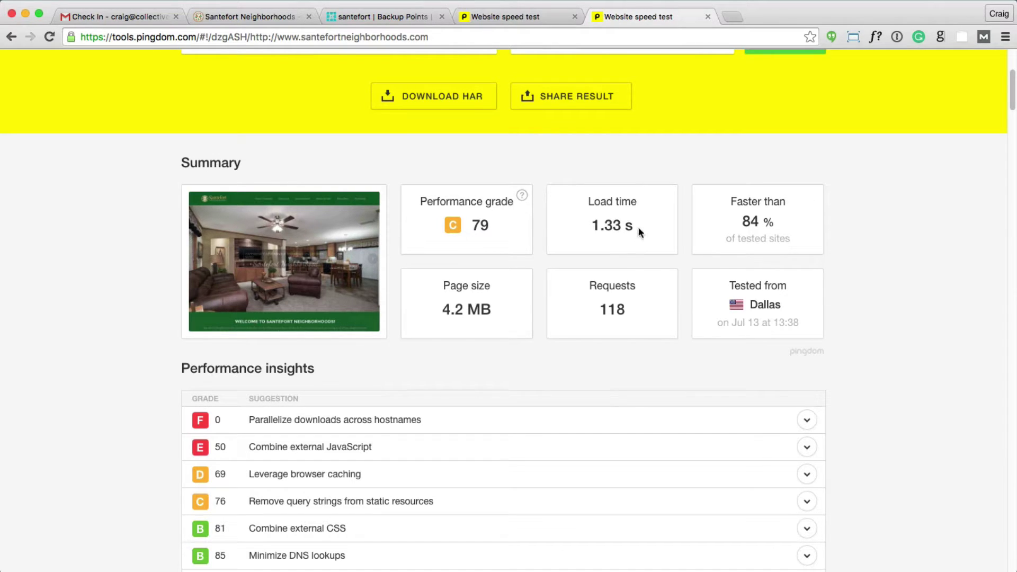
{"action": "left_click", "coordinate": [541, 17]}
{"action": "left_click", "coordinate": [647, 17]}
{"action": "scroll", "coordinate": [856, 240], "scroll_direction": "down", "scroll_amount": 2}
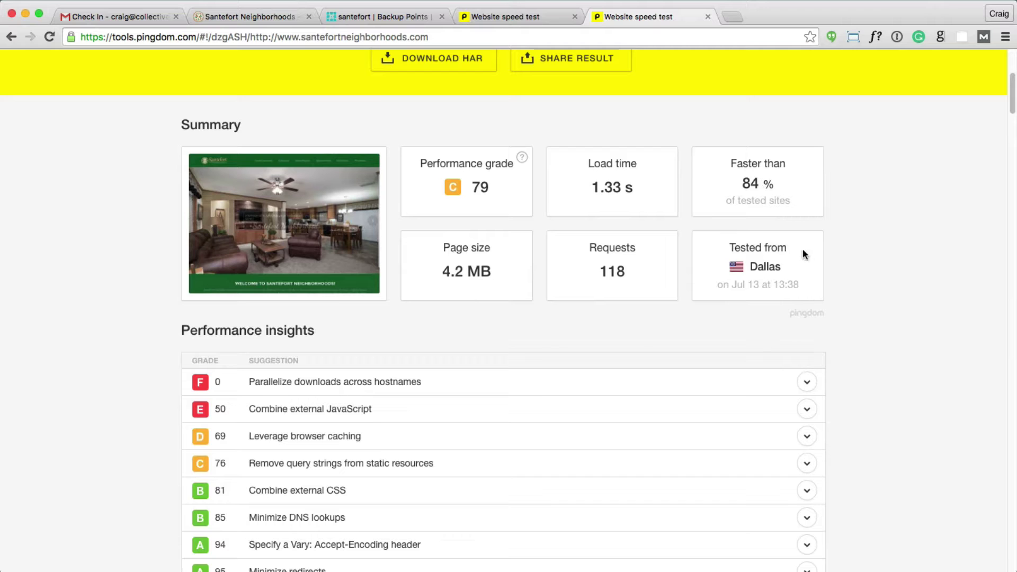
{"action": "scroll", "coordinate": [823, 245], "scroll_direction": "up", "scroll_amount": 5}
{"action": "scroll", "coordinate": [822, 245], "scroll_direction": "down", "scroll_amount": 10}
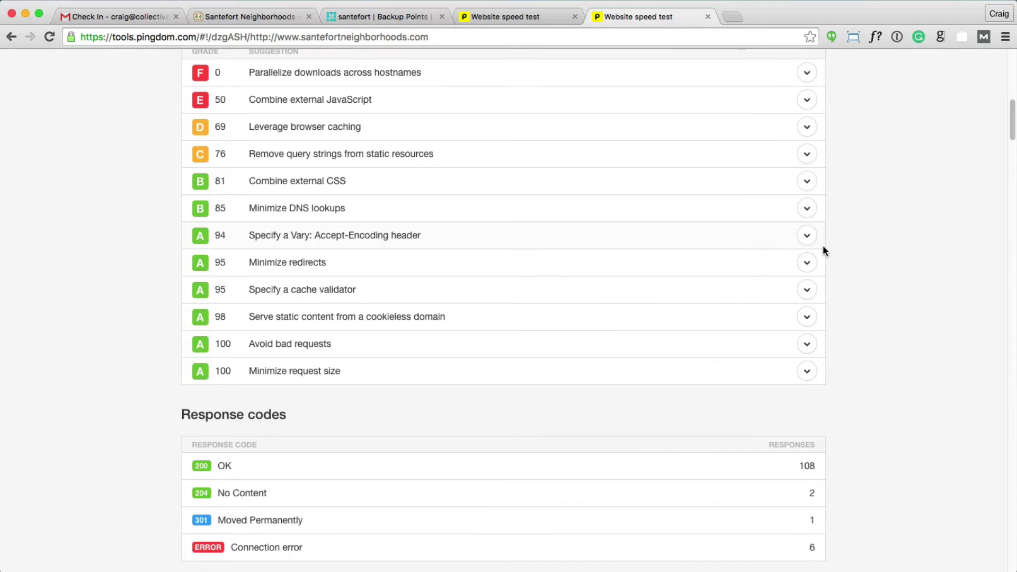
{"action": "left_click_drag", "start_coordinate": [1012, 122], "coordinate": [1000, 201]}
{"action": "scroll", "coordinate": [1000, 202], "scroll_direction": "down", "scroll_amount": 5}
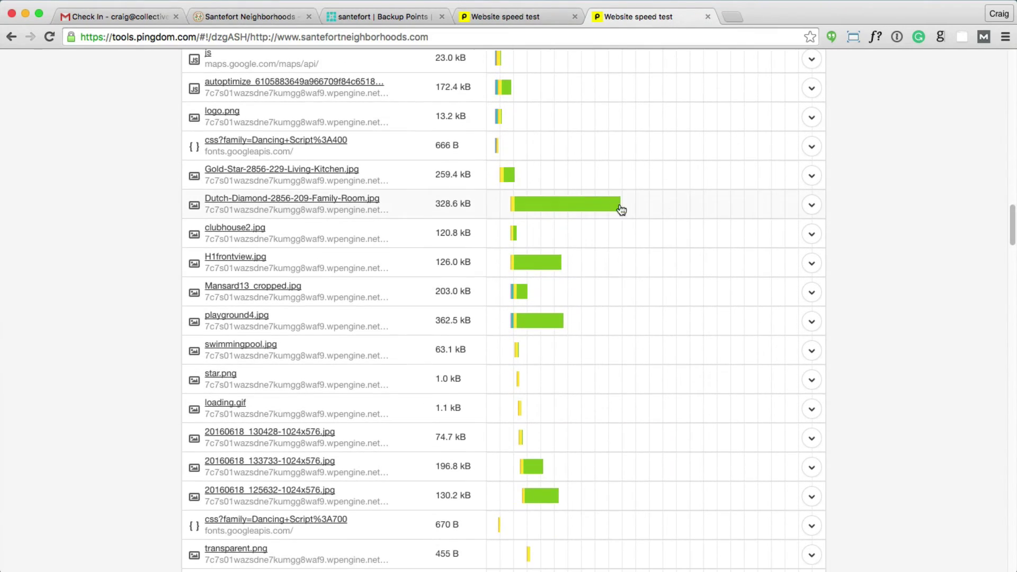
Step: Open the Dutch-Diamond-2856-209-Family-Room.jpg link in a new tab and switch to it
{"action": "mouse_move", "coordinate": [592, 207]}
{"action": "right_click", "coordinate": [345, 198]}
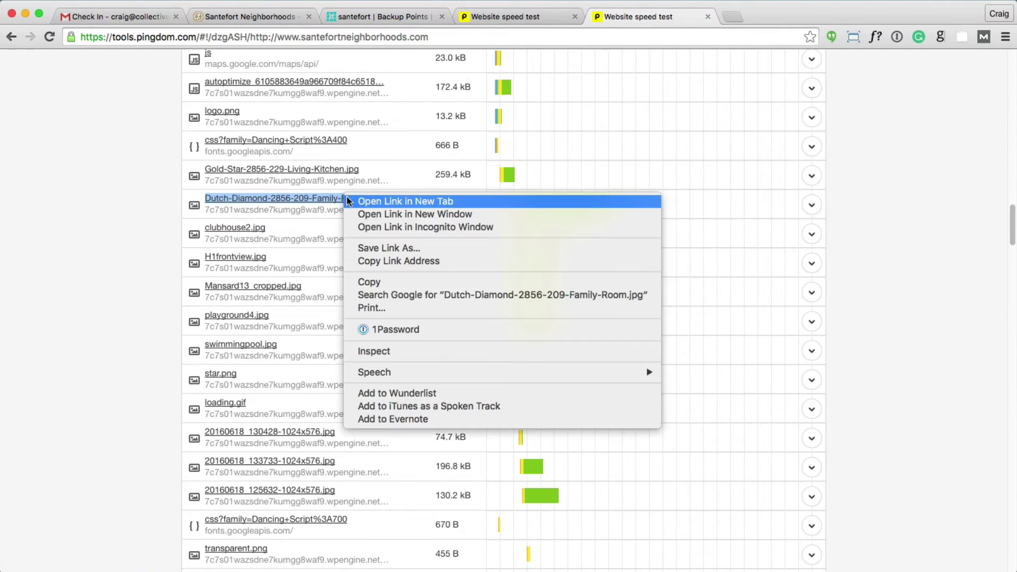
{"action": "left_click", "coordinate": [618, 68]}
{"action": "left_click", "coordinate": [785, 17]}
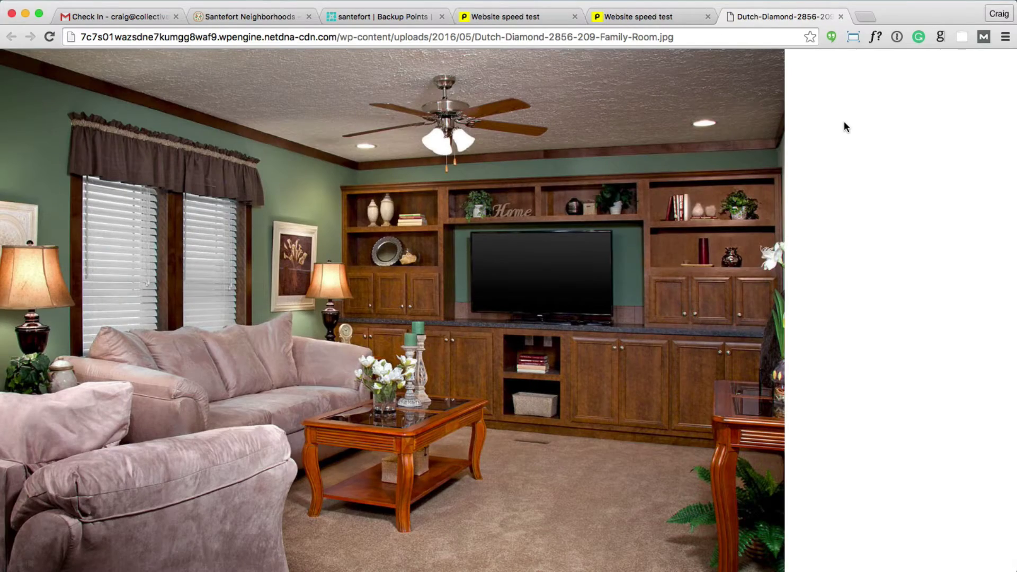
Step: View the image at full size and back to fit, then return to the newer speed test results
{"action": "left_click", "coordinate": [548, 206]}
{"action": "scroll", "coordinate": [568, 210], "scroll_direction": "up", "scroll_amount": 5}
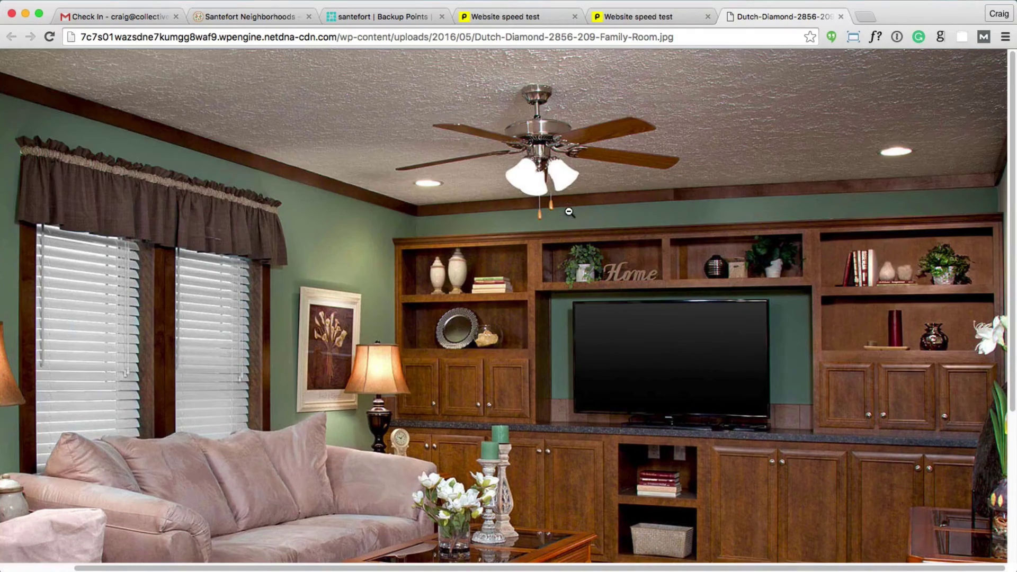
{"action": "left_click", "coordinate": [665, 192]}
{"action": "left_click", "coordinate": [652, 16]}
{"action": "scroll", "coordinate": [863, 257], "scroll_direction": "up", "scroll_amount": 10}
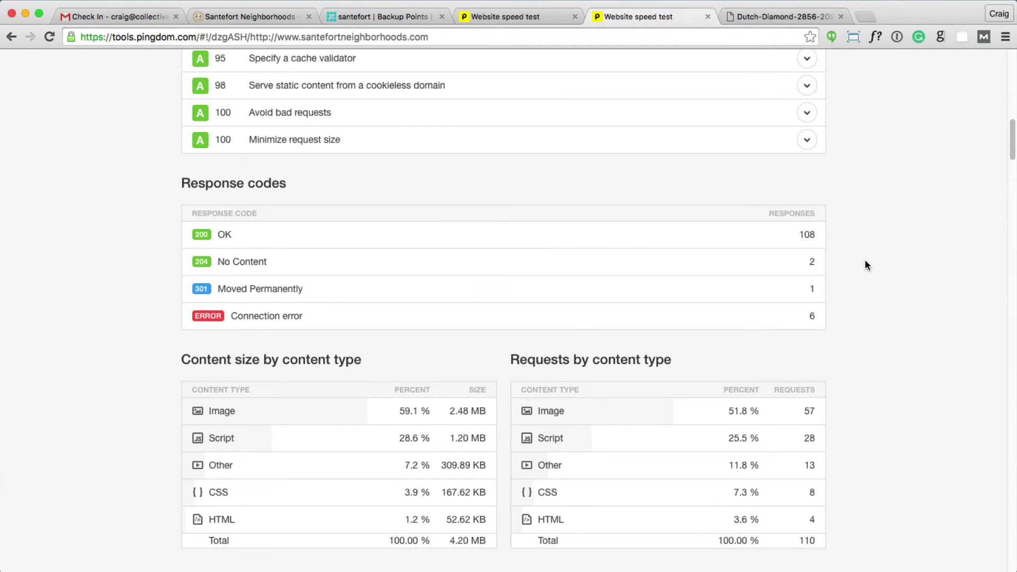
Step: Review the 1.33 s Pingdom summary, then return to the santefort Backup Points page
{"action": "scroll", "coordinate": [866, 265], "scroll_direction": "up", "scroll_amount": 7}
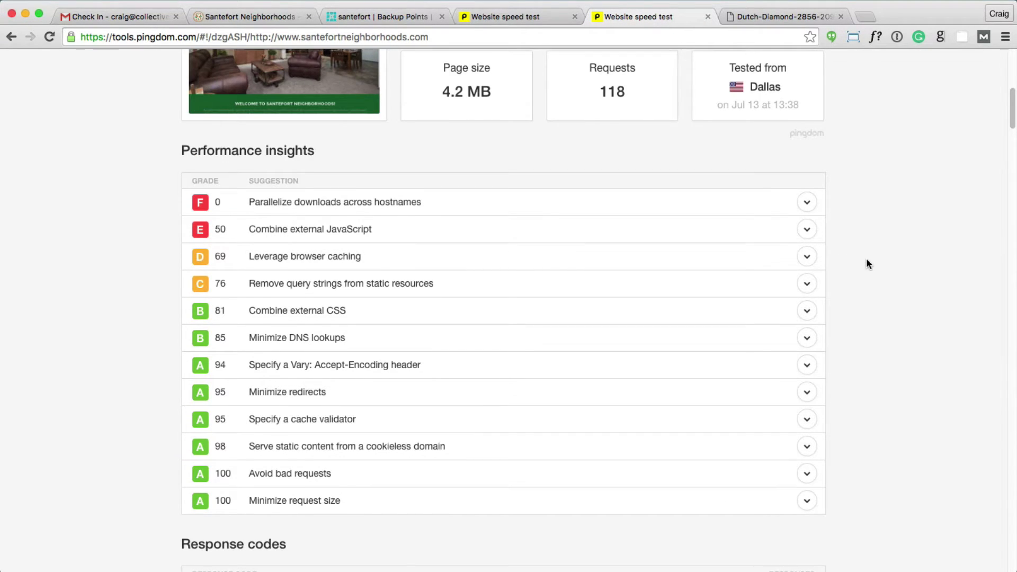
{"action": "scroll", "coordinate": [866, 259], "scroll_direction": "up", "scroll_amount": 3}
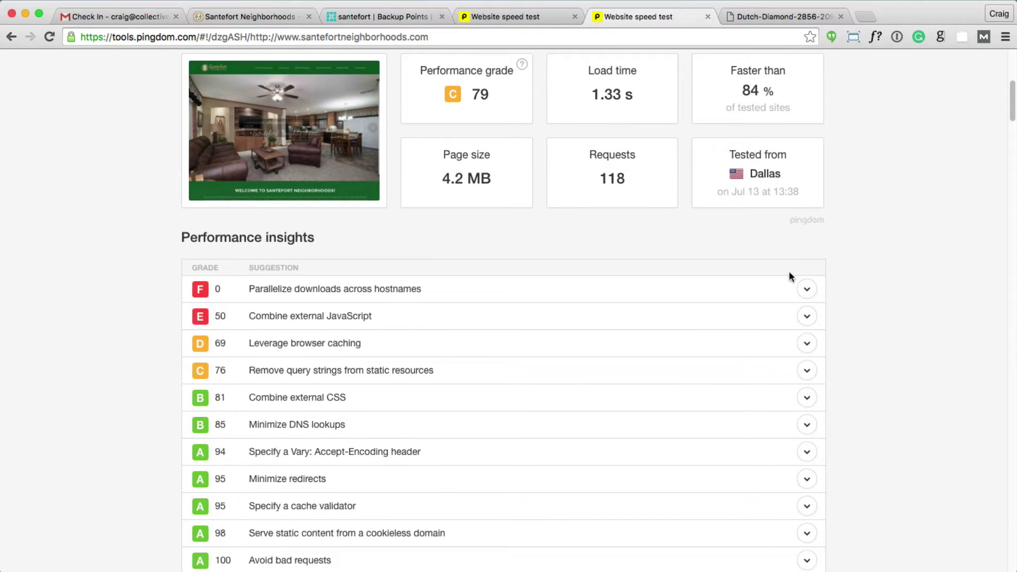
{"action": "scroll", "coordinate": [789, 273], "scroll_direction": "up", "scroll_amount": 1}
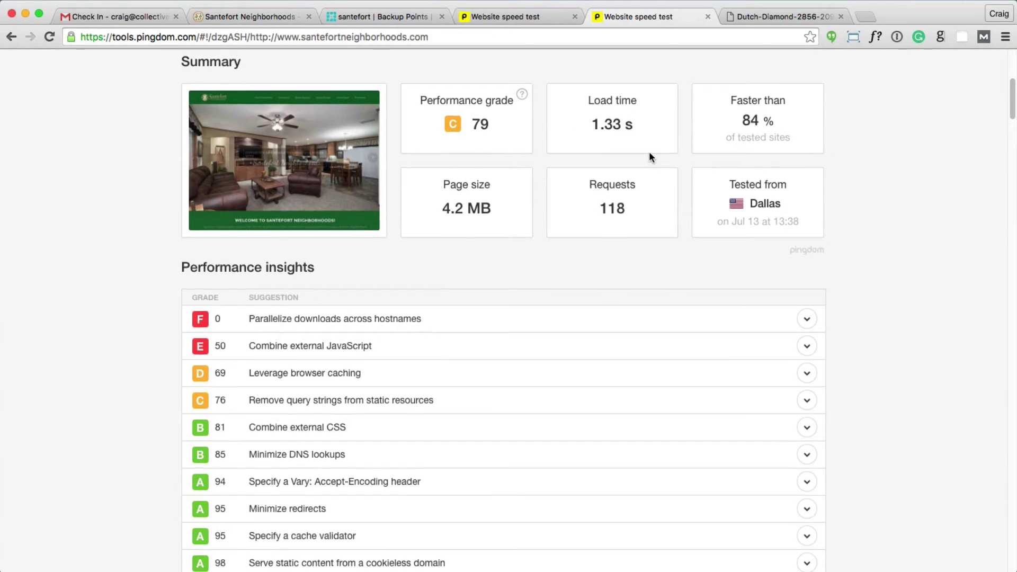
{"action": "scroll", "coordinate": [649, 154], "scroll_direction": "up", "scroll_amount": 5}
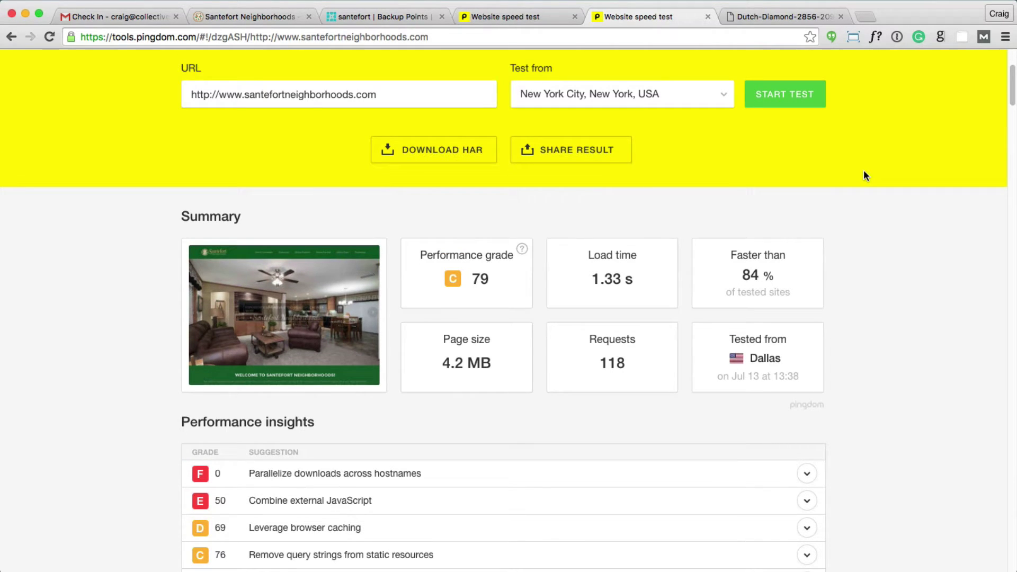
{"action": "left_click", "coordinate": [407, 17]}
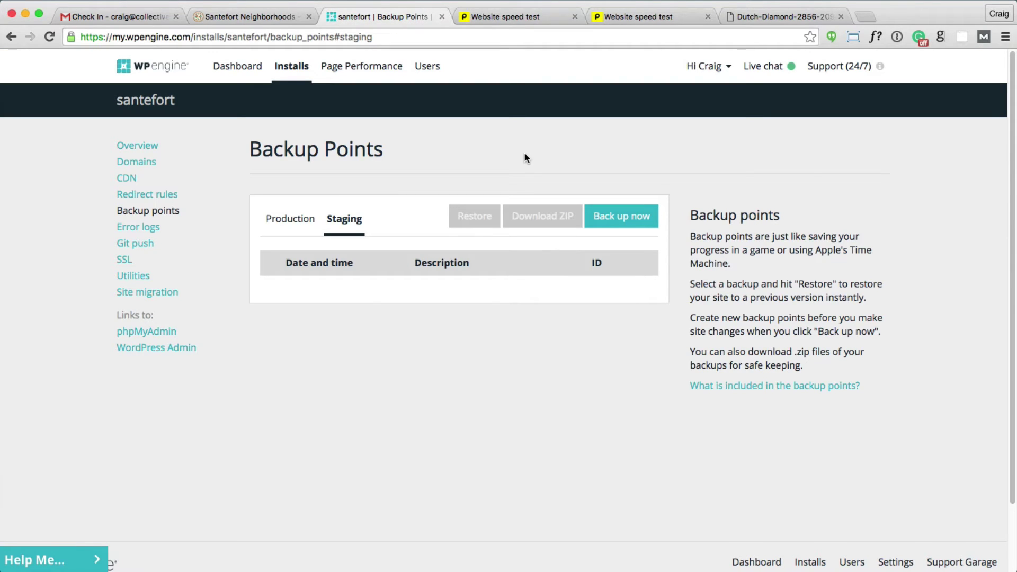
Step: Bring up the santefort Overview showing WordPress 4.5.3 up to date, after glancing at the 7.35 s test
{"action": "left_click", "coordinate": [137, 153]}
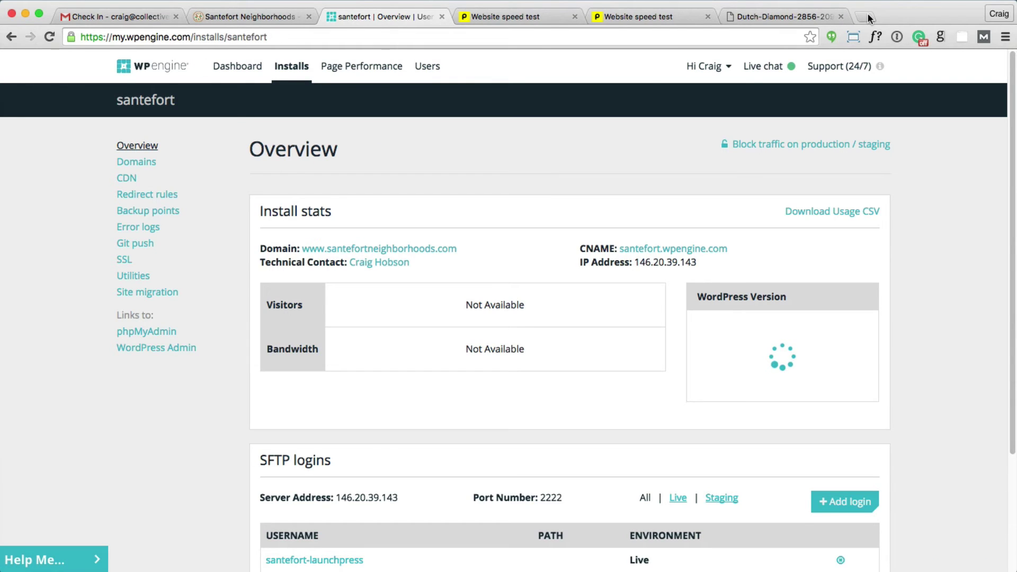
{"action": "left_click", "coordinate": [538, 16]}
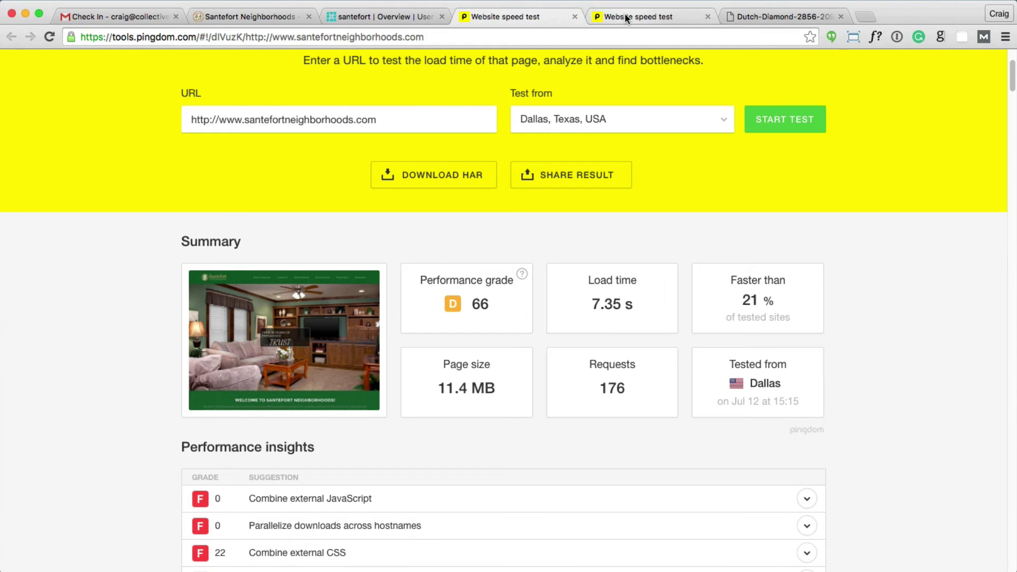
{"action": "left_click", "coordinate": [406, 16]}
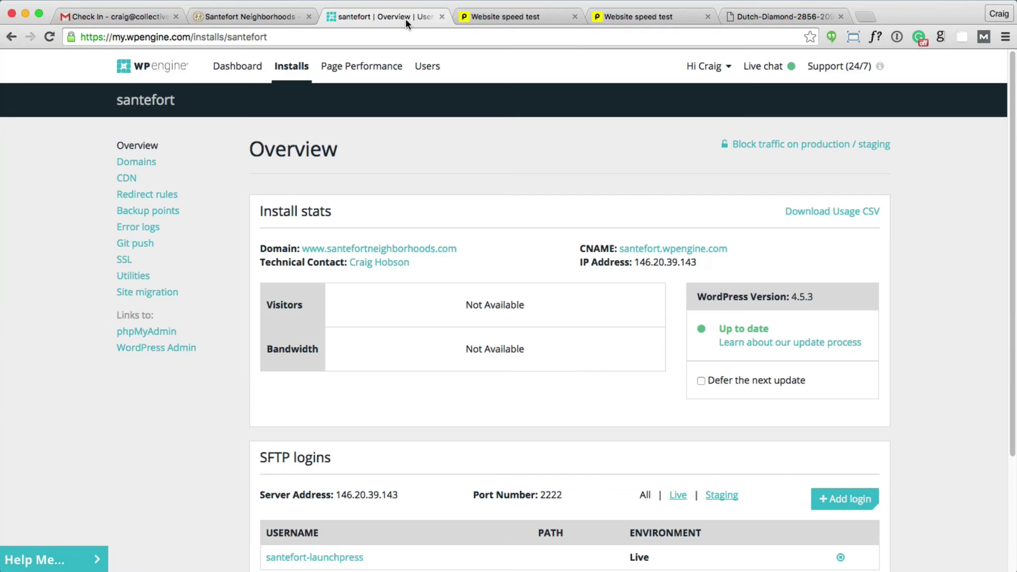